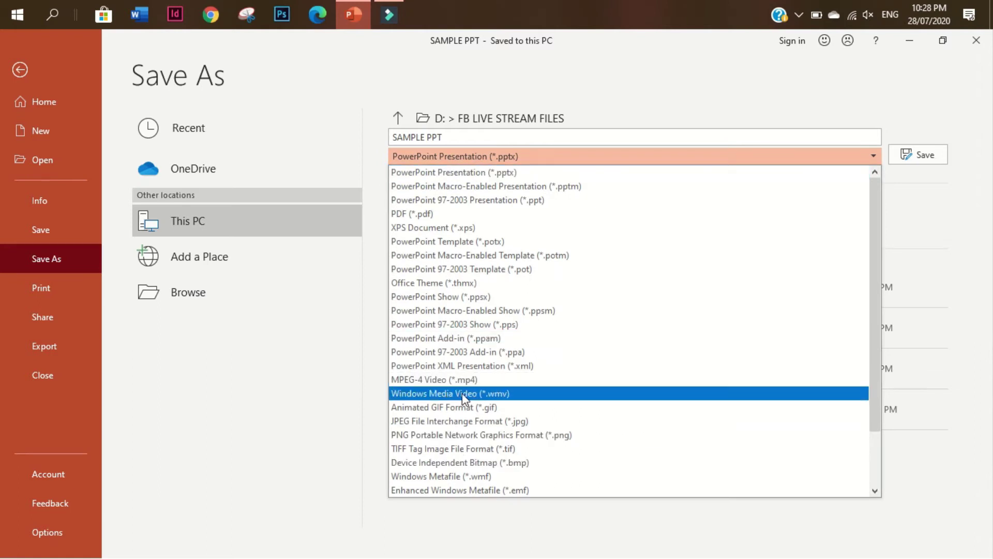
# - Save the SAMPLE PPT presentation as an MPEG-4 video in D: > FB LIVE STREAM FILES and switch to Filmora9
pyautogui.click(461, 384)
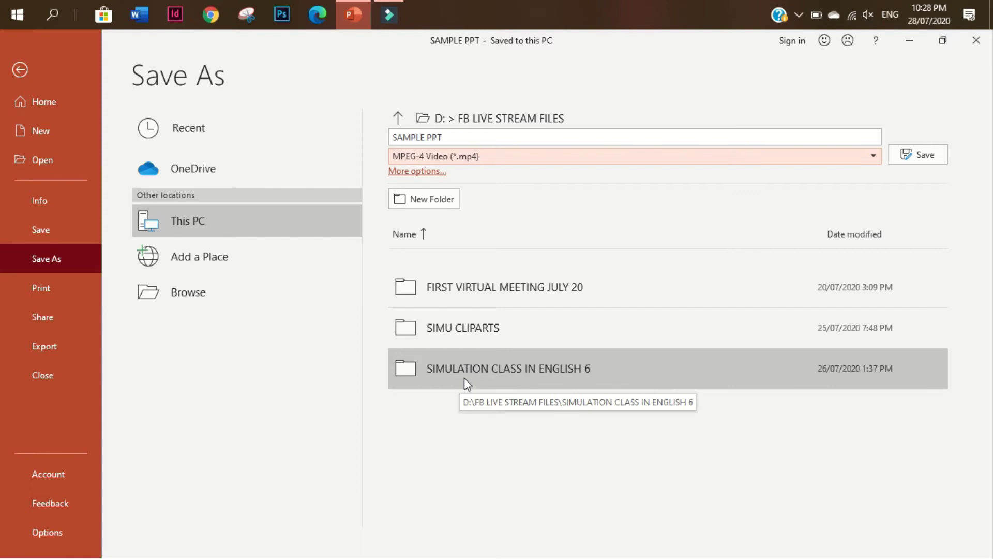
pyautogui.click(924, 155)
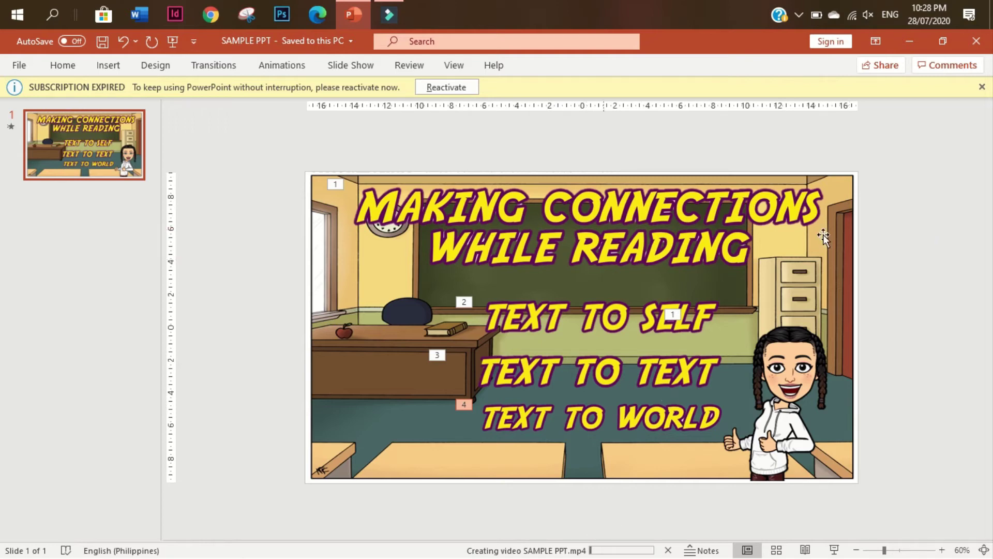
pyautogui.click(912, 42)
pyautogui.click(388, 15)
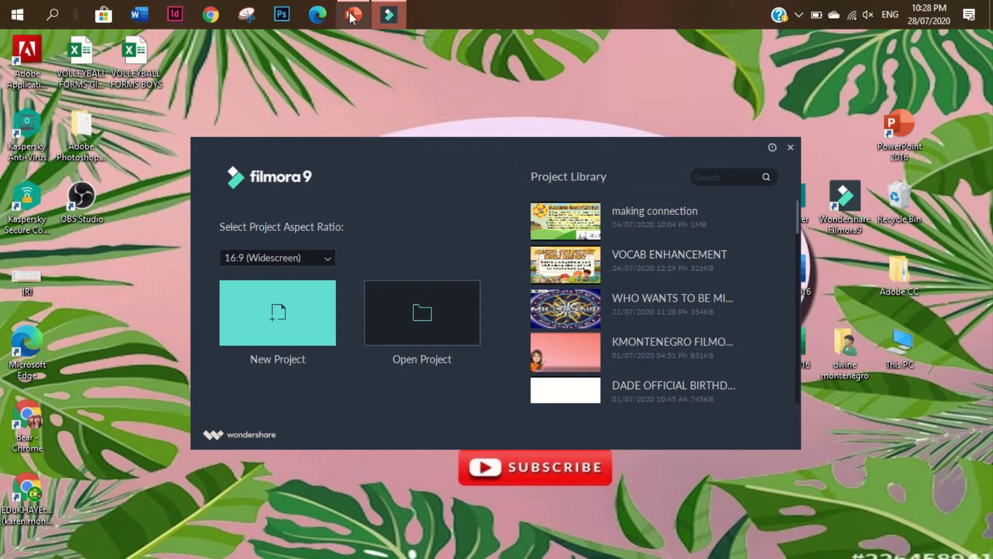
pyautogui.moveTo(346, 14)
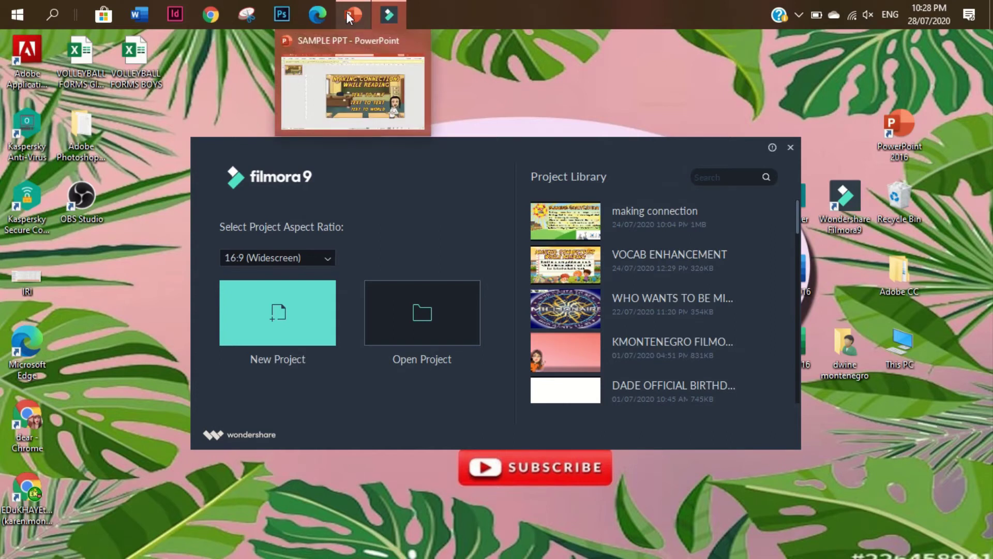
pyautogui.click(346, 13)
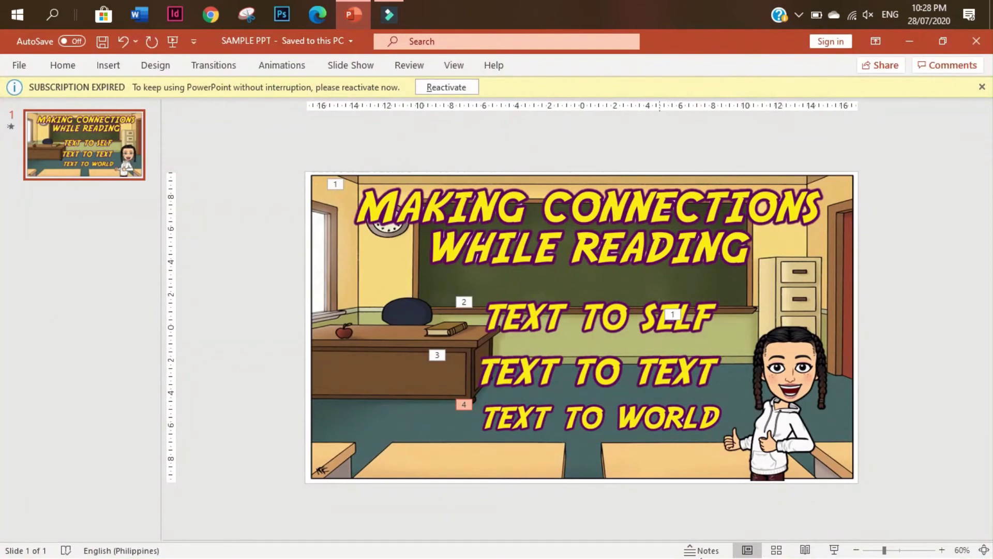
pyautogui.click(64, 66)
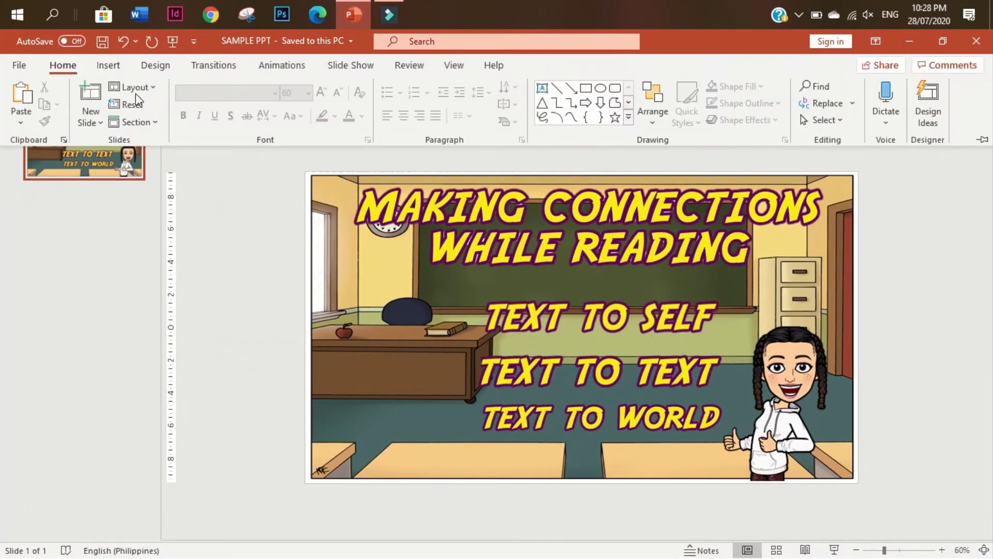
pyautogui.click(115, 66)
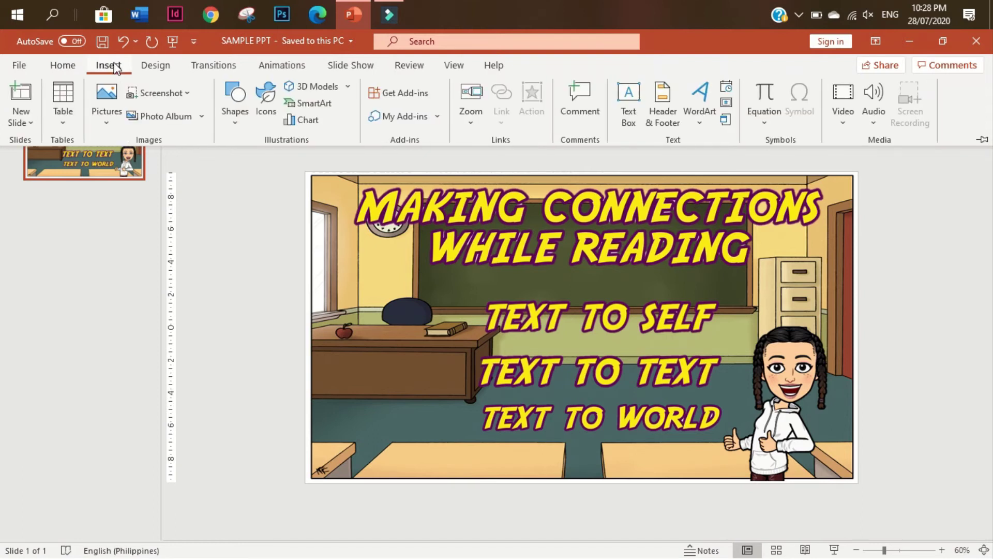
pyautogui.click(938, 293)
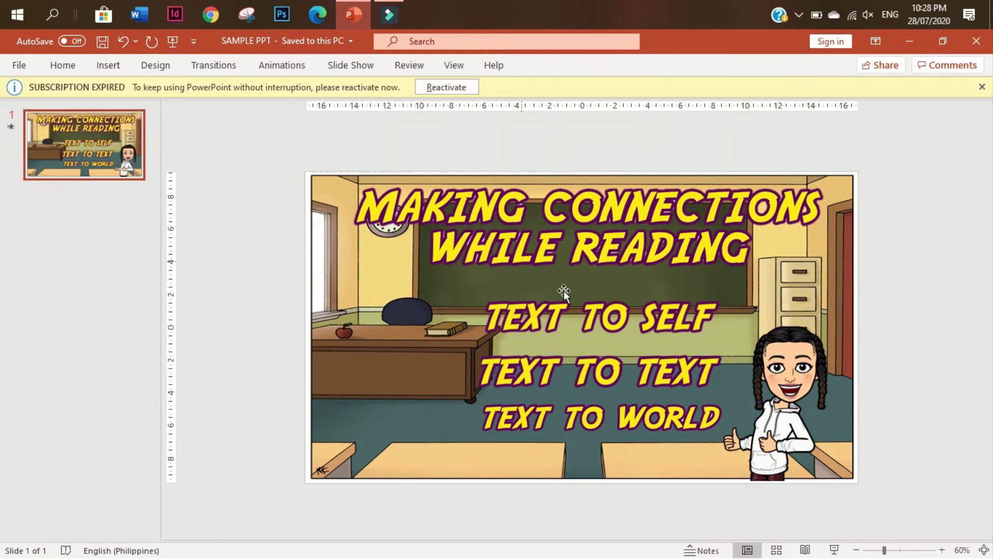
pyautogui.click(906, 45)
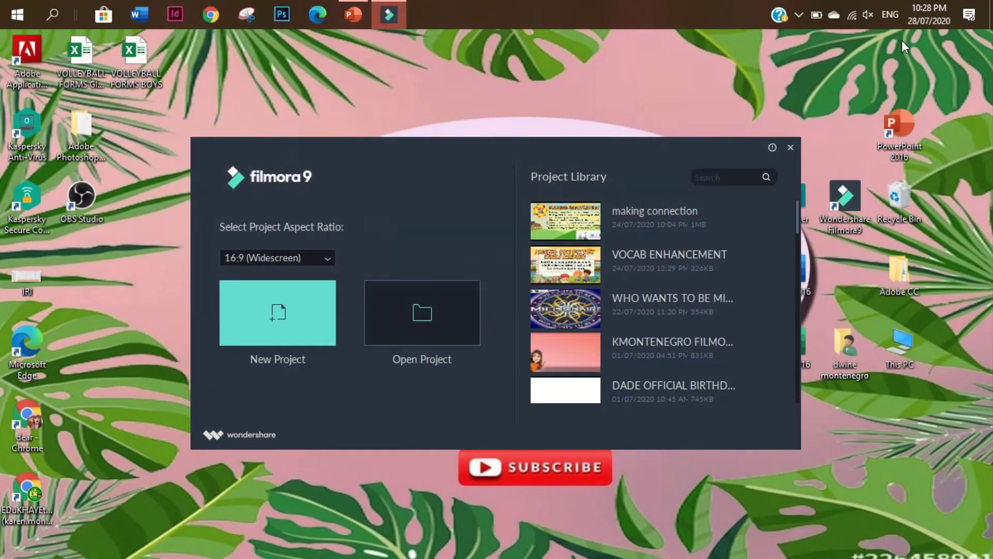
pyautogui.click(454, 106)
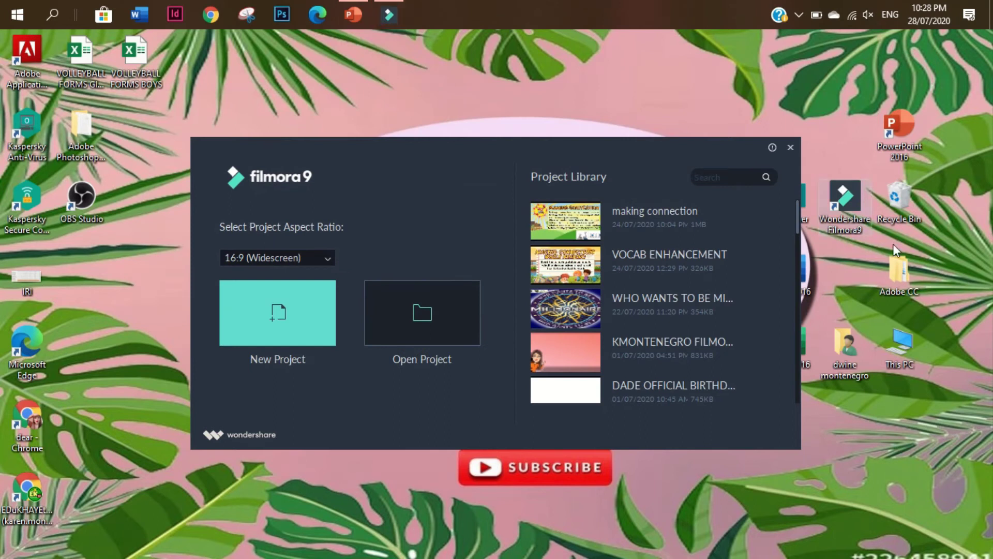
# - Open the SAMPLE PPT MP4 file from the FB LIVE STREAM FILES folder on drive D: and play it
pyautogui.doubleClick(899, 272)
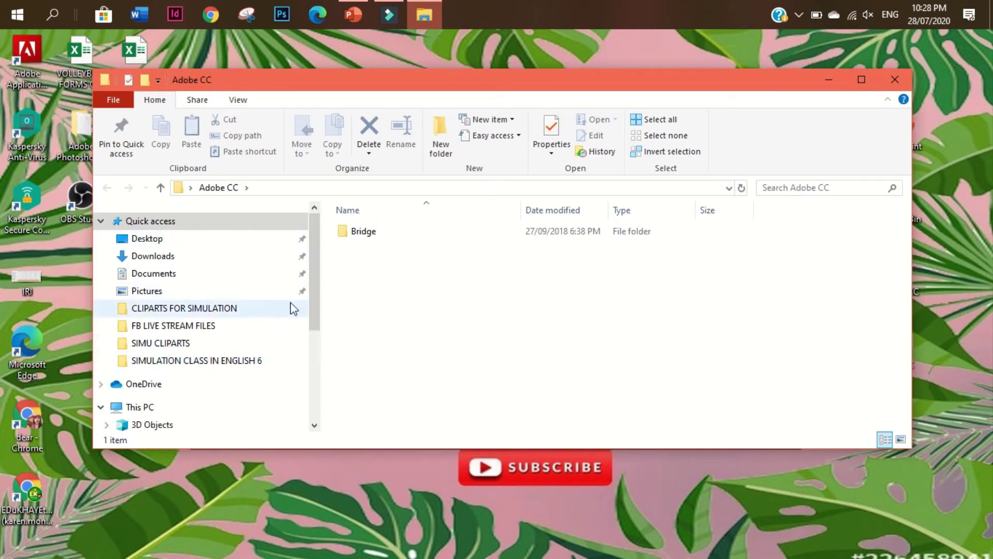
pyautogui.moveTo(312, 280); pyautogui.dragTo(310, 381)
pyautogui.click(208, 373)
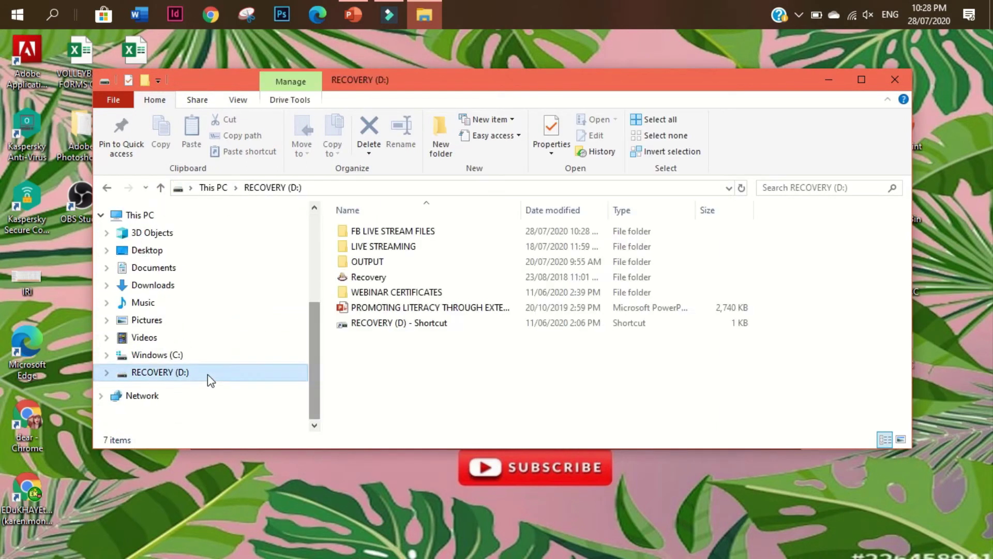
pyautogui.moveTo(405, 235)
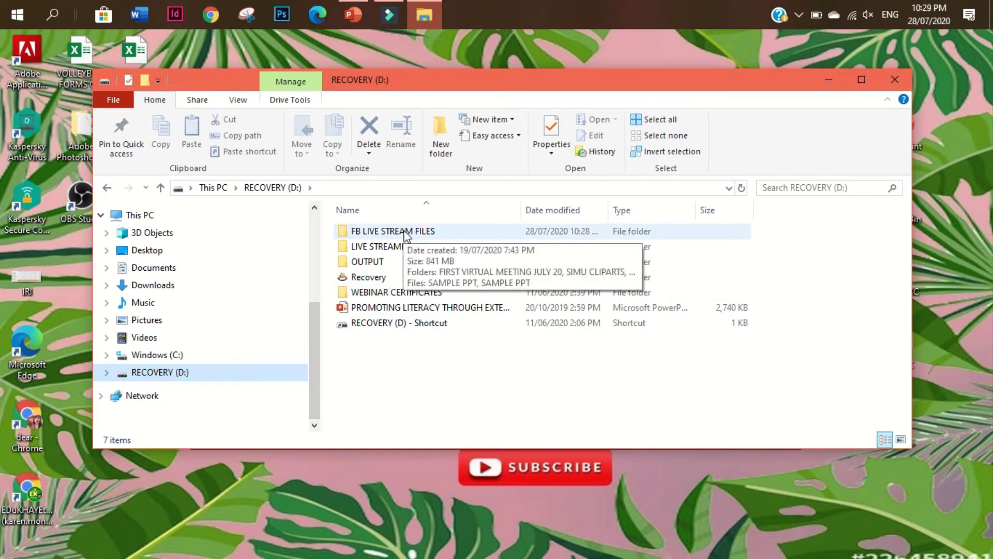
pyautogui.doubleClick(404, 230)
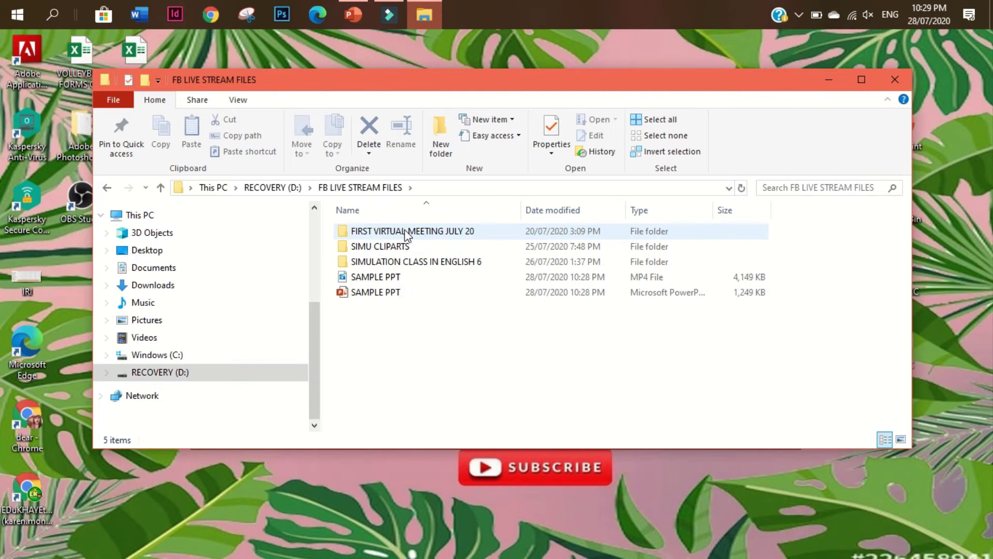
pyautogui.click(396, 278)
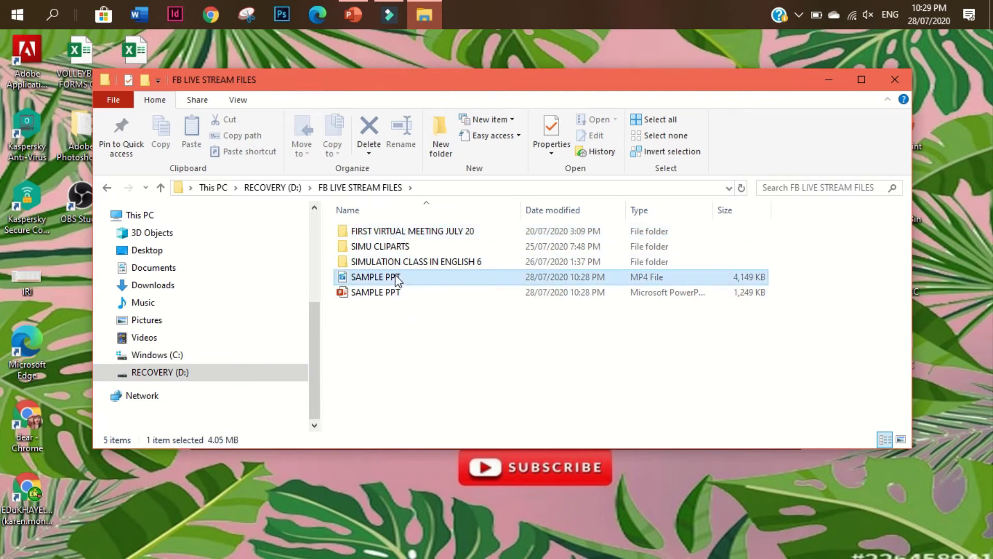
pyautogui.doubleClick(396, 279)
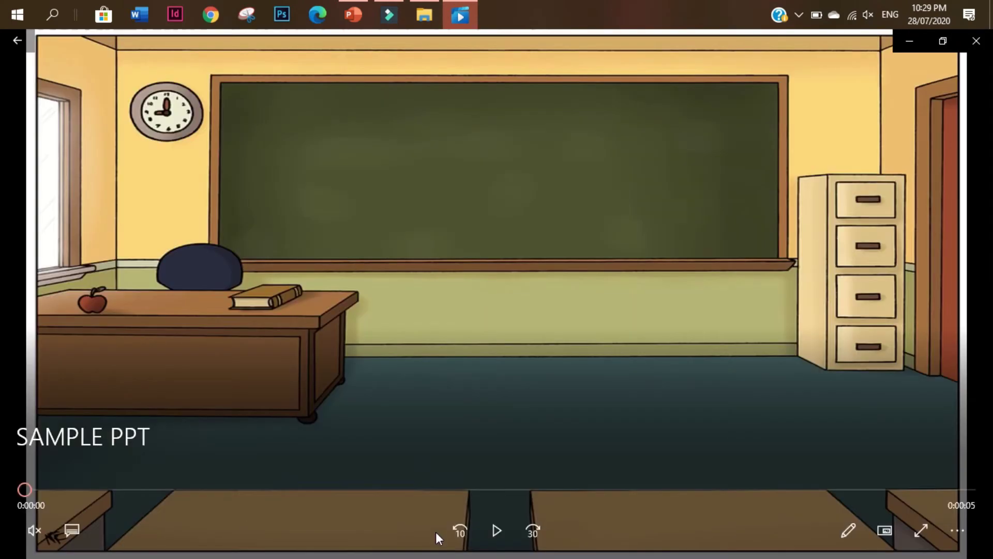
pyautogui.click(496, 530)
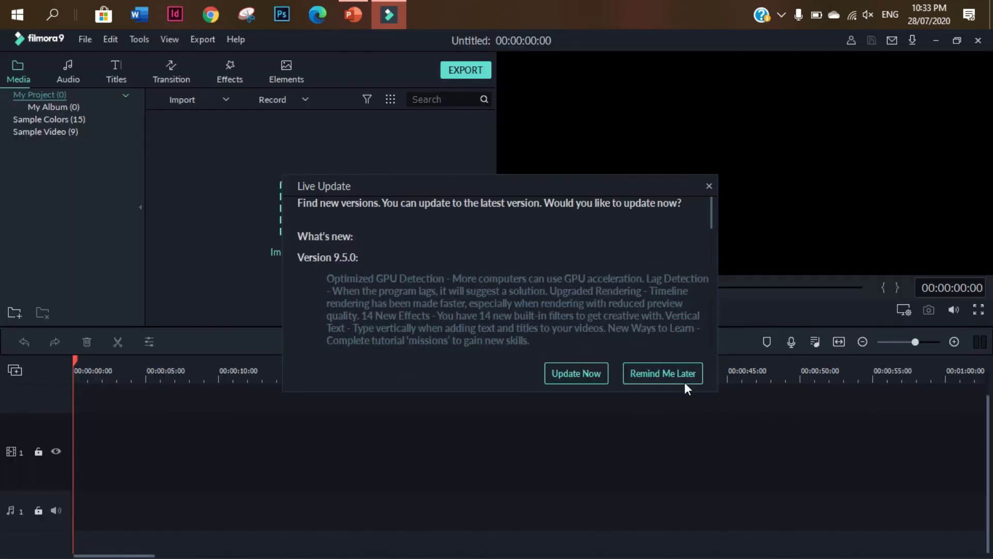
# - Dismiss the Filmora update offer and import the SAMPLE PPT video from FB LIVE STREAM FILES into the project media
pyautogui.click(708, 186)
pyautogui.click(315, 211)
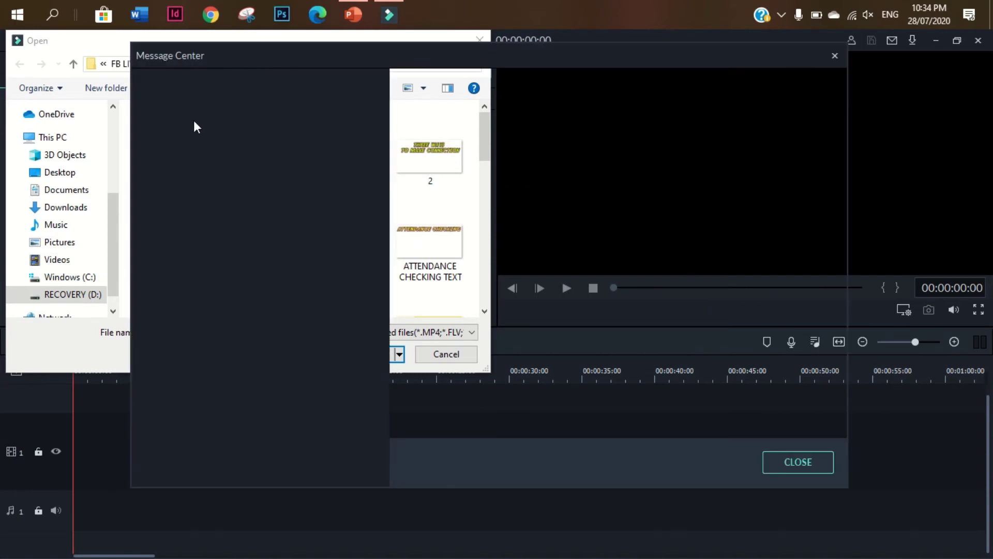
pyautogui.click(569, 510)
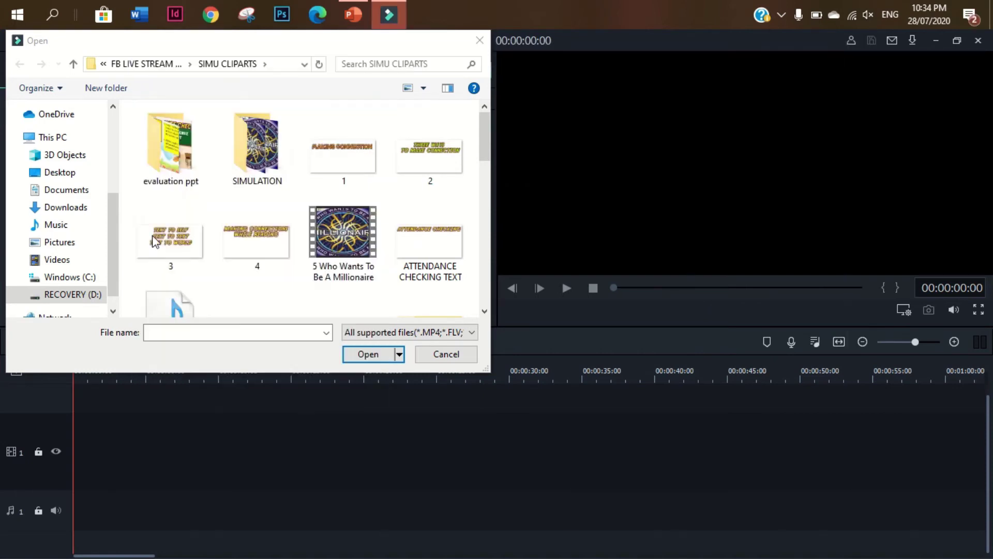
pyautogui.click(137, 67)
pyautogui.click(190, 177)
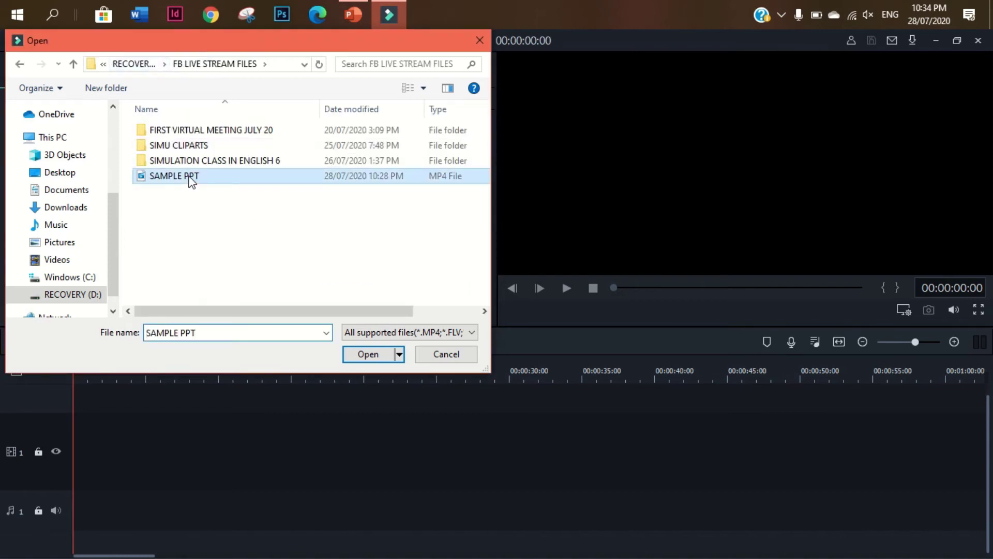
pyautogui.click(368, 355)
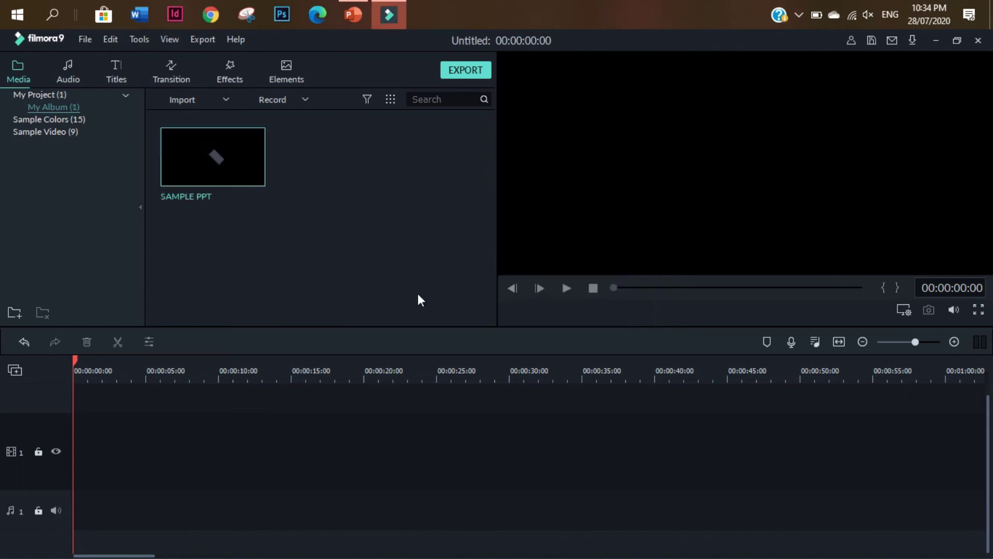
# - Place the SAMPLE PPT clip at the start of video track 1, keeping the current project settings
pyautogui.moveTo(226, 167); pyautogui.dragTo(74, 454)
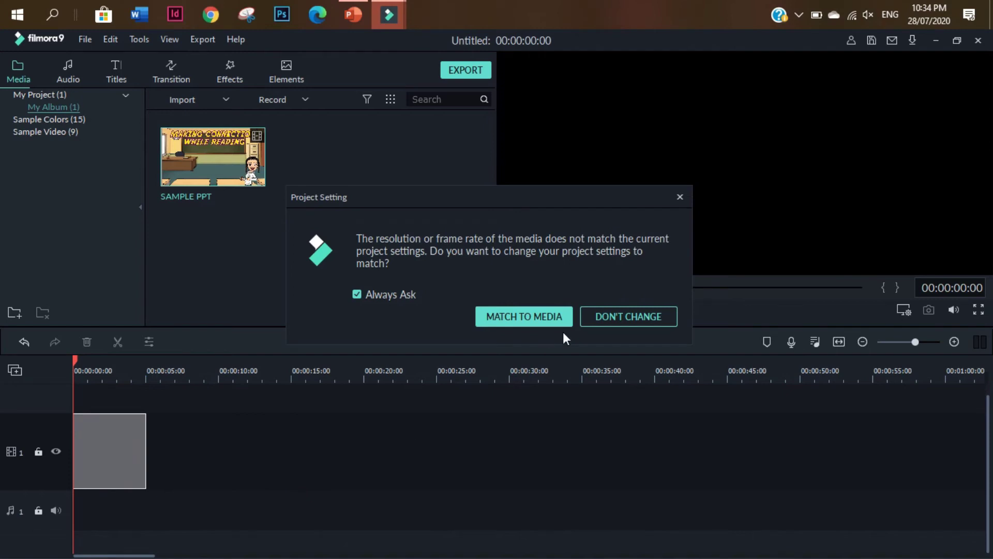
pyautogui.click(618, 315)
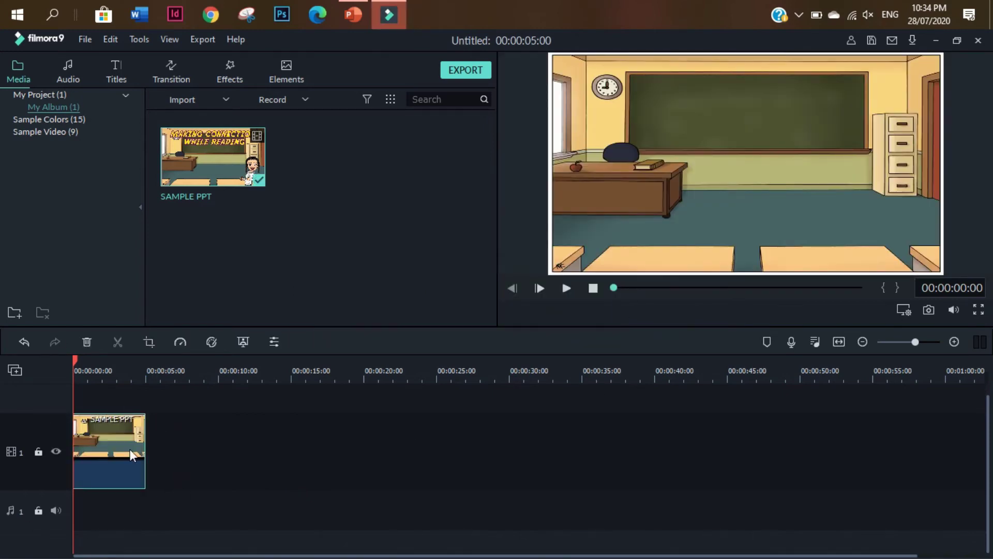
# - Play the clip until the title and character are fully shown, and split it at about 00:00:01:17
pyautogui.click(567, 287)
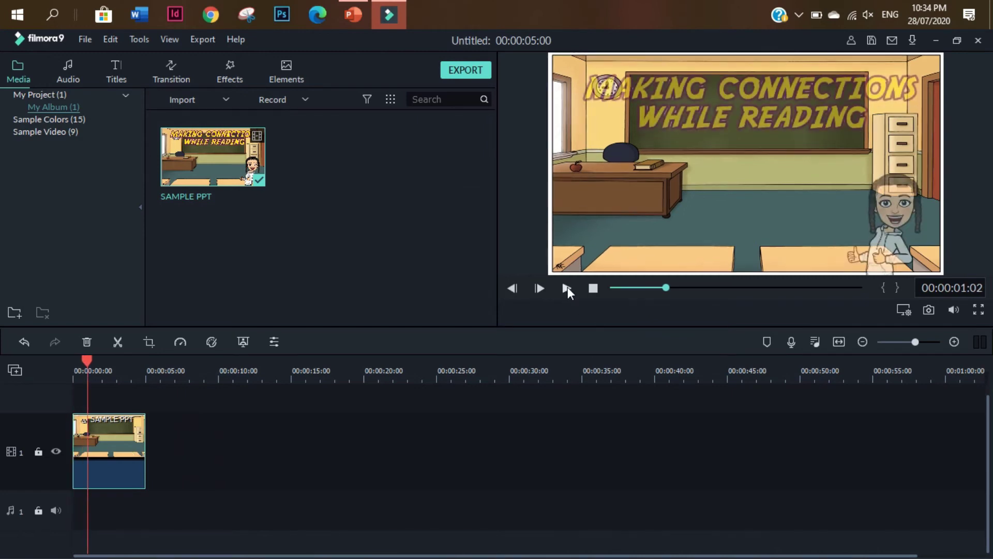
pyautogui.click(567, 286)
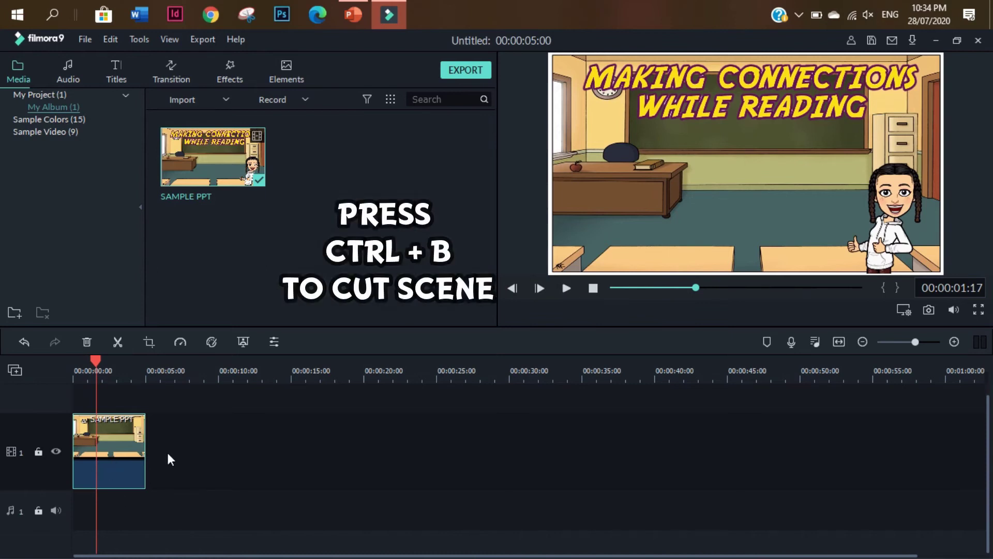
pyautogui.hotkey('ctrl', 'b')
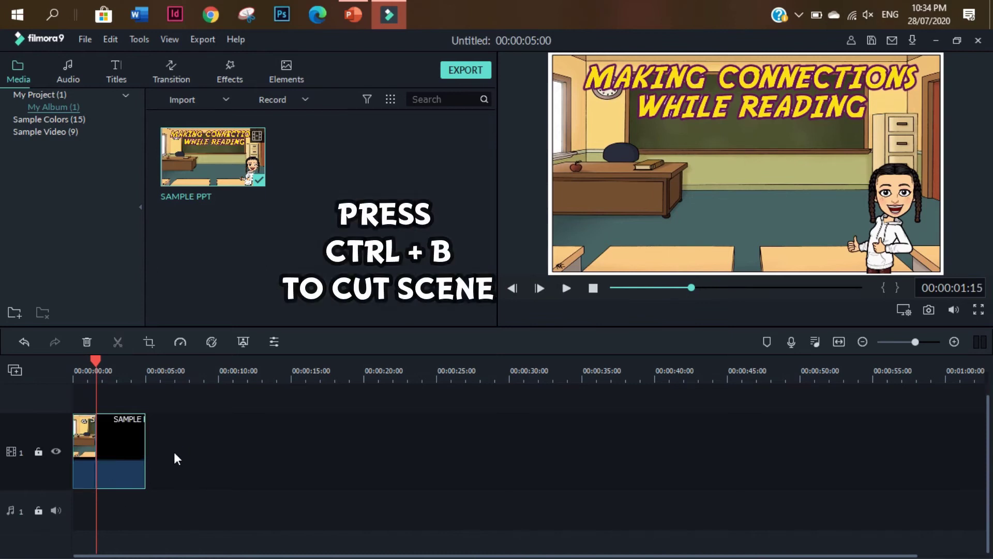
# - Preview up to the TEXT TO SELF line, and split the clip again just before it appears, at about 00:00:01:21
pyautogui.click(566, 287)
pyautogui.click(566, 288)
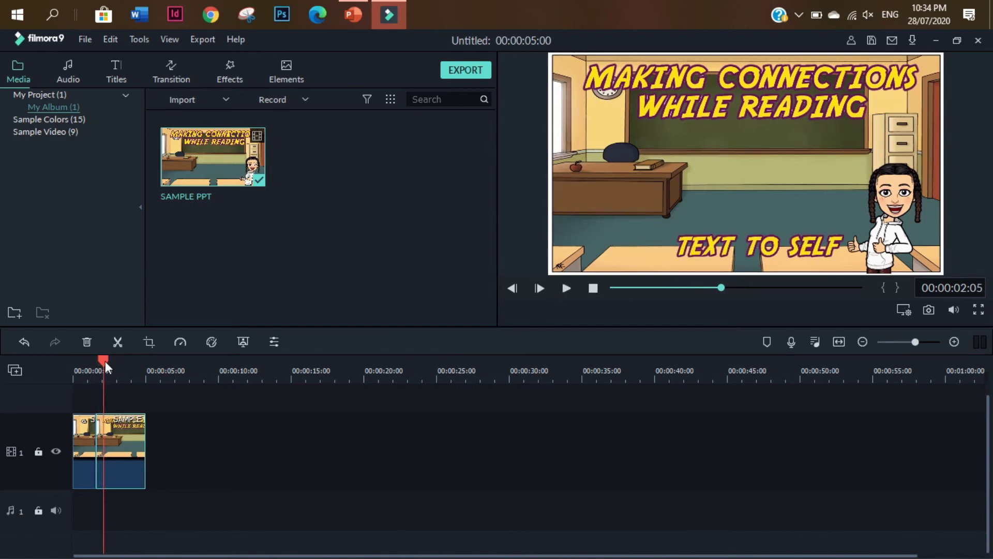
pyautogui.moveTo(104, 358); pyautogui.dragTo(98, 362)
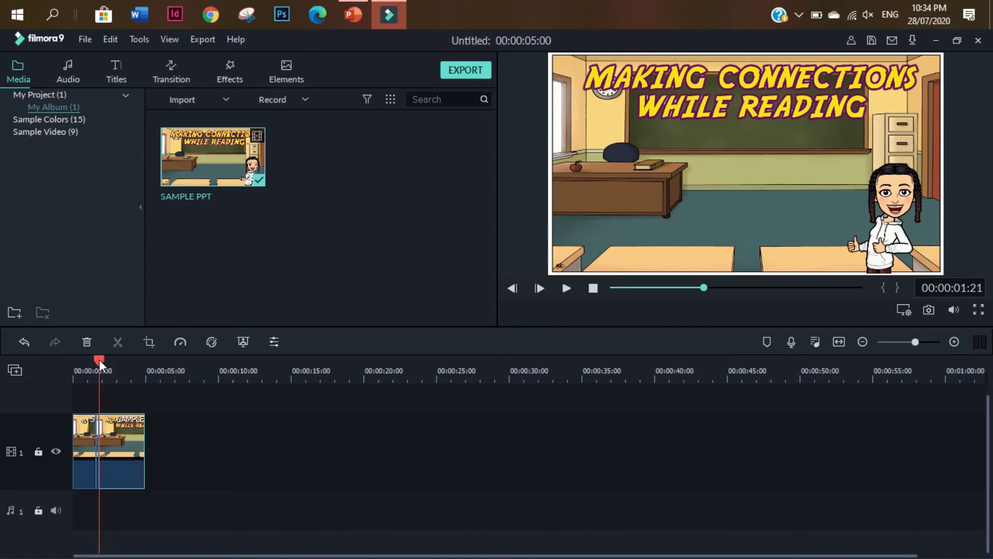
# - Add a freeze frame at 00:00:01:19 in the short segment between the two splits
pyautogui.scroll(2, 100, 359)
pyautogui.moveTo(99, 358); pyautogui.dragTo(100, 358)
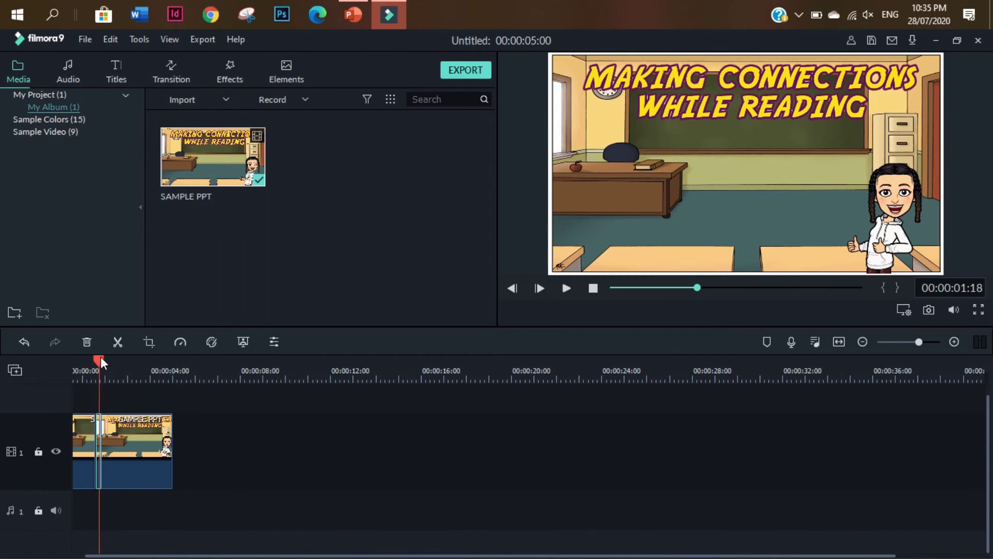
pyautogui.rightClick(100, 421)
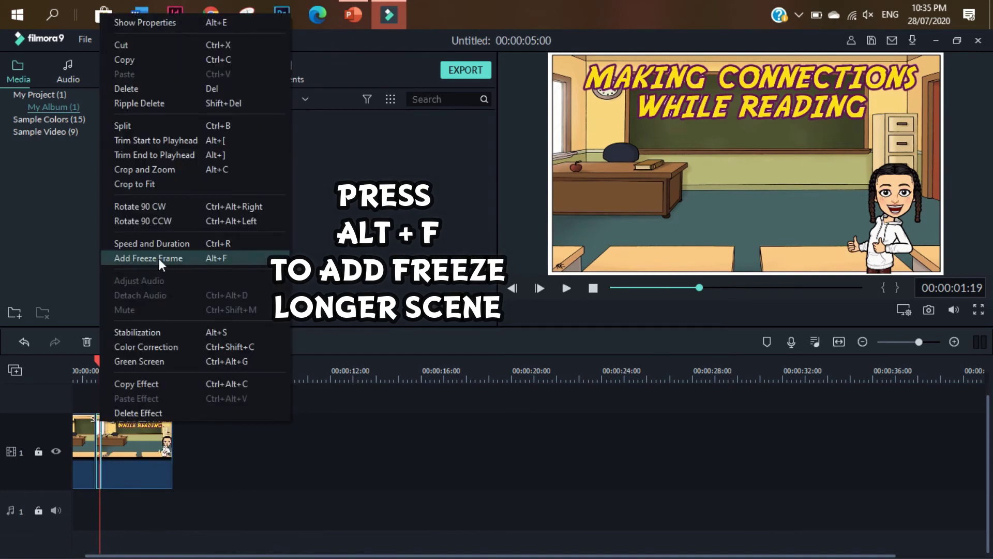
pyautogui.click(188, 257)
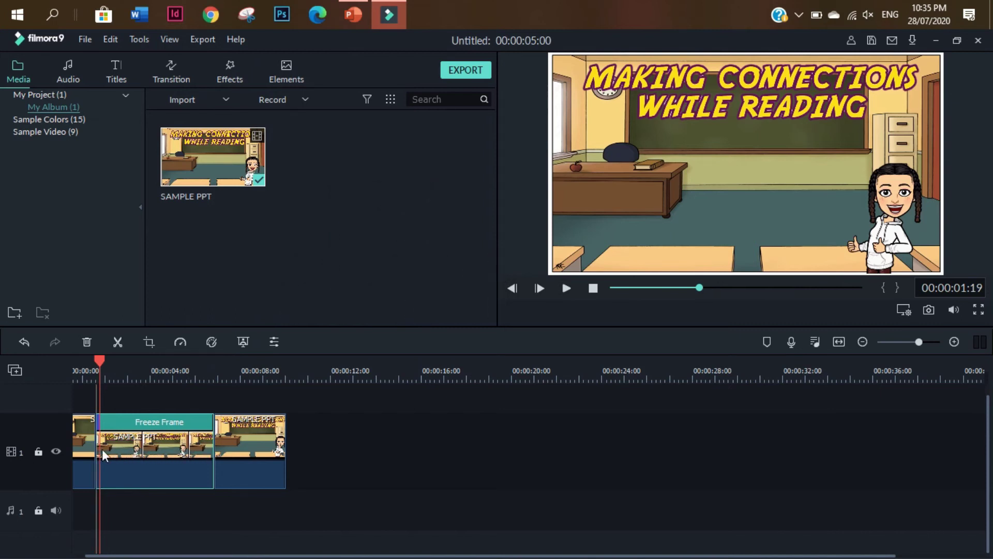
pyautogui.click(346, 468)
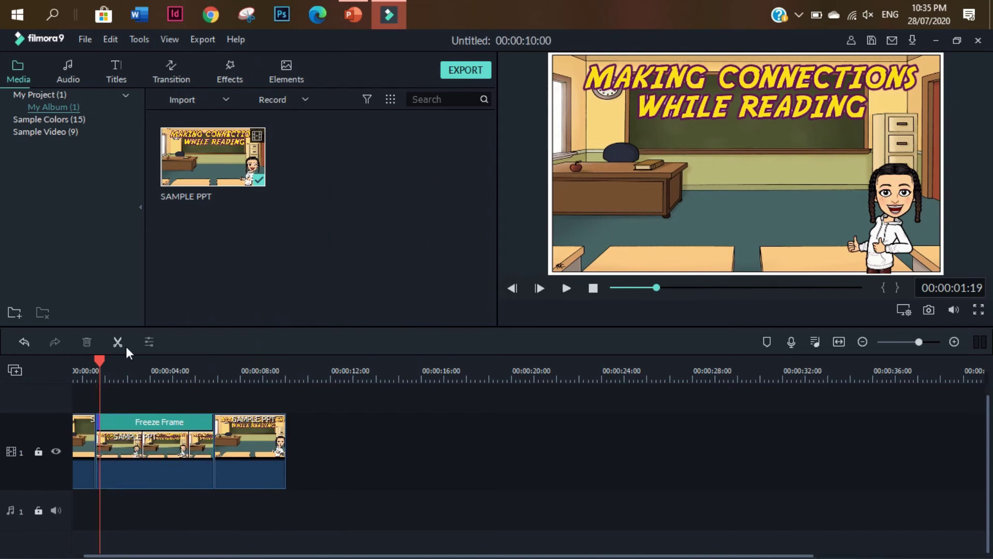
# - Play back the timeline to review the freeze frame and the text animations that follow it
pyautogui.moveTo(101, 358); pyautogui.dragTo(139, 362)
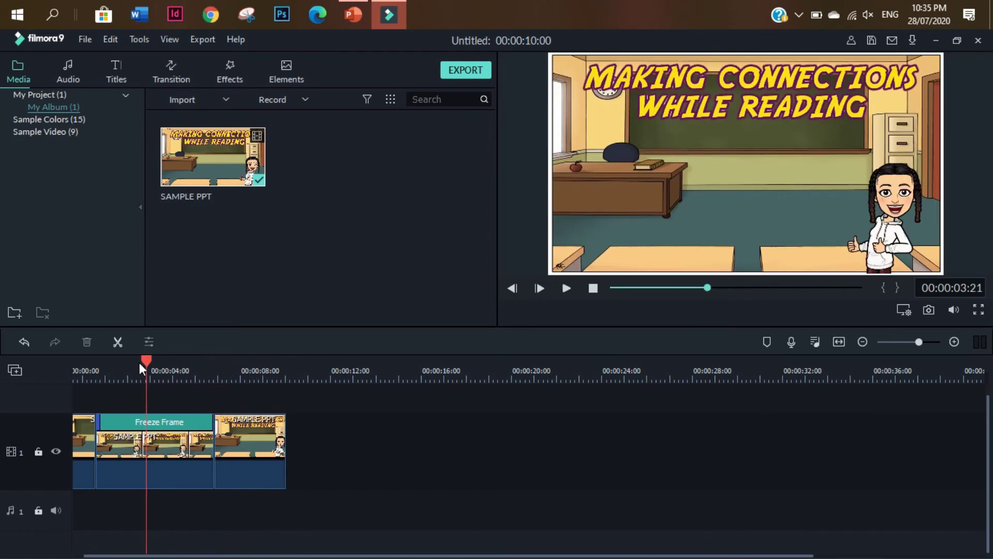
pyautogui.click(566, 288)
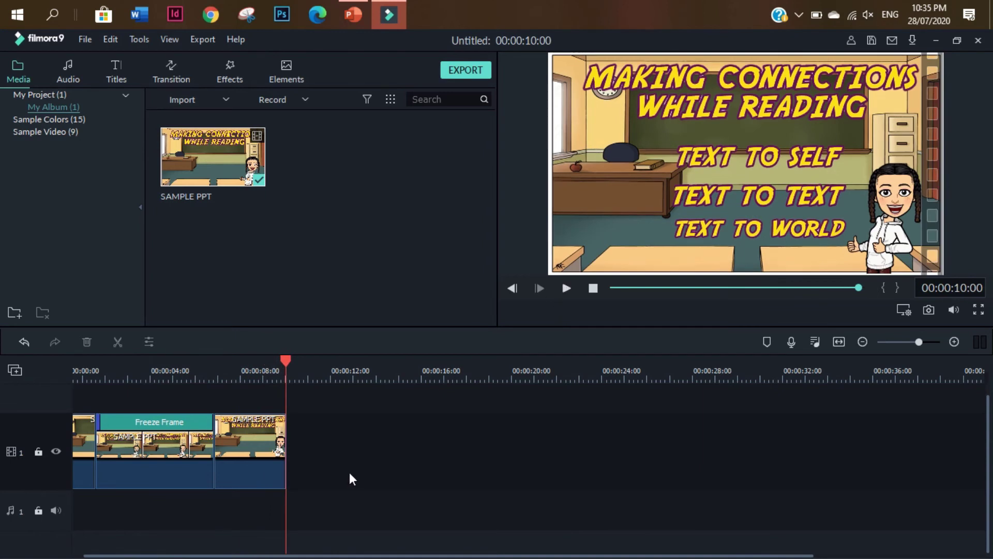
pyautogui.click(566, 288)
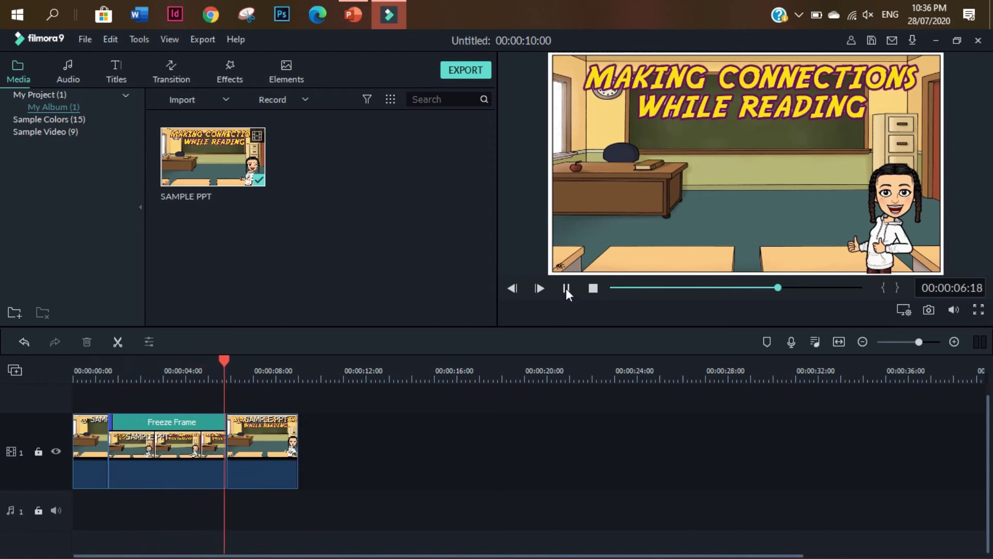
# - Start a voiceover recording setup and choose Microphone (Realtek High Definition Audio) as the recording device
pyautogui.click(566, 288)
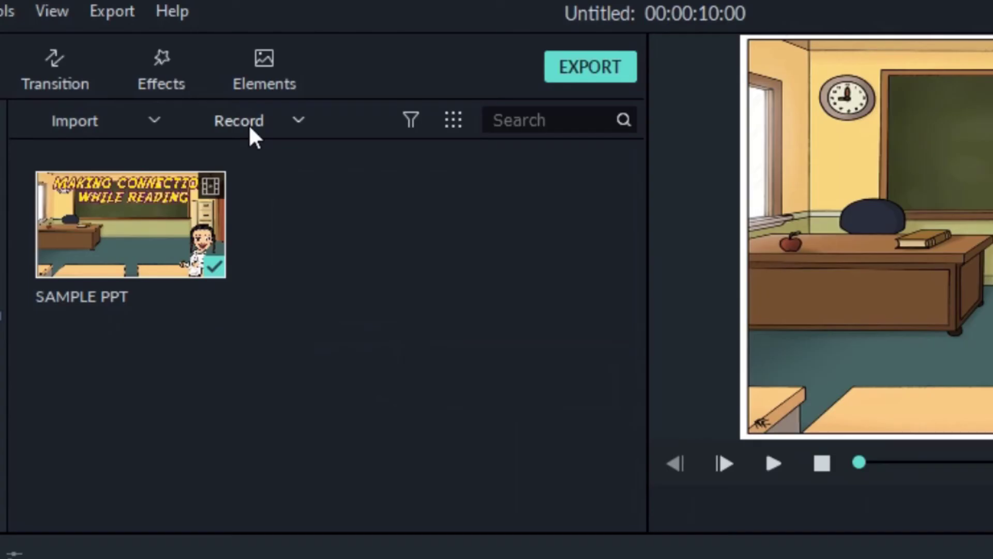
pyautogui.click(277, 97)
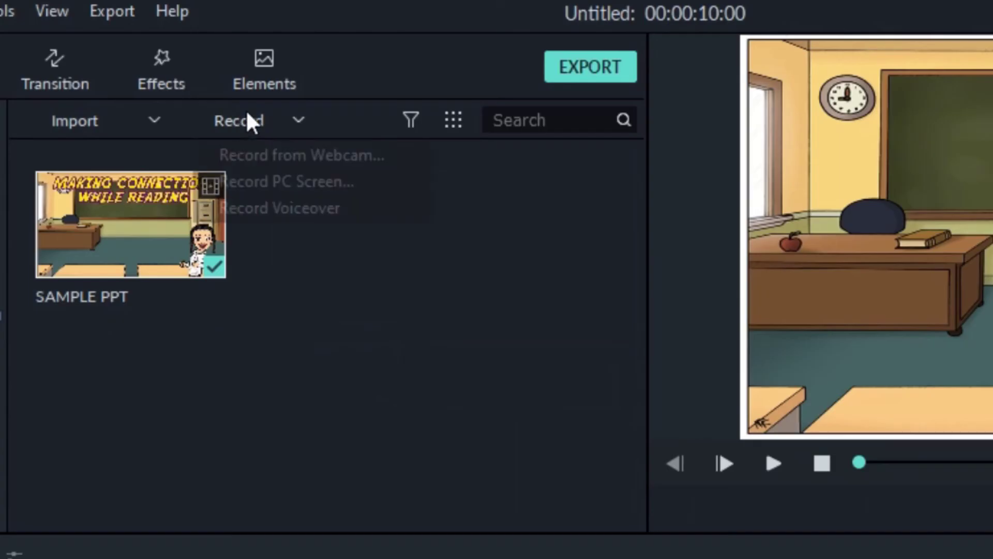
pyautogui.click(263, 209)
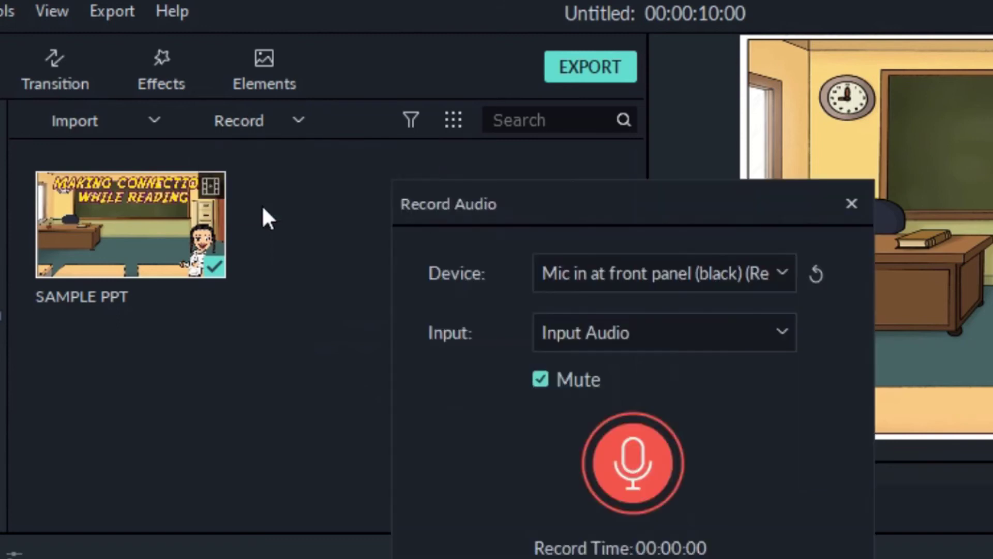
pyautogui.click(666, 273)
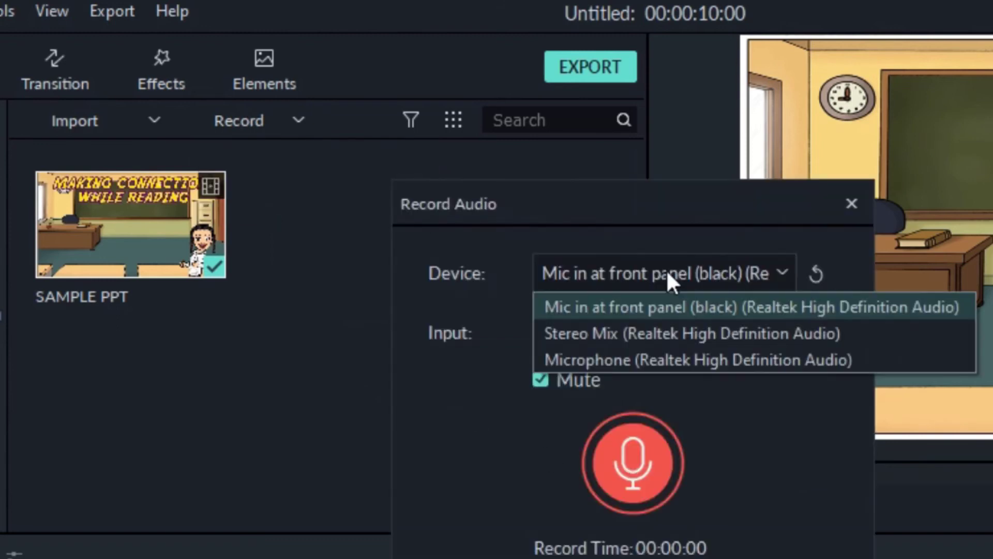
pyautogui.click(684, 362)
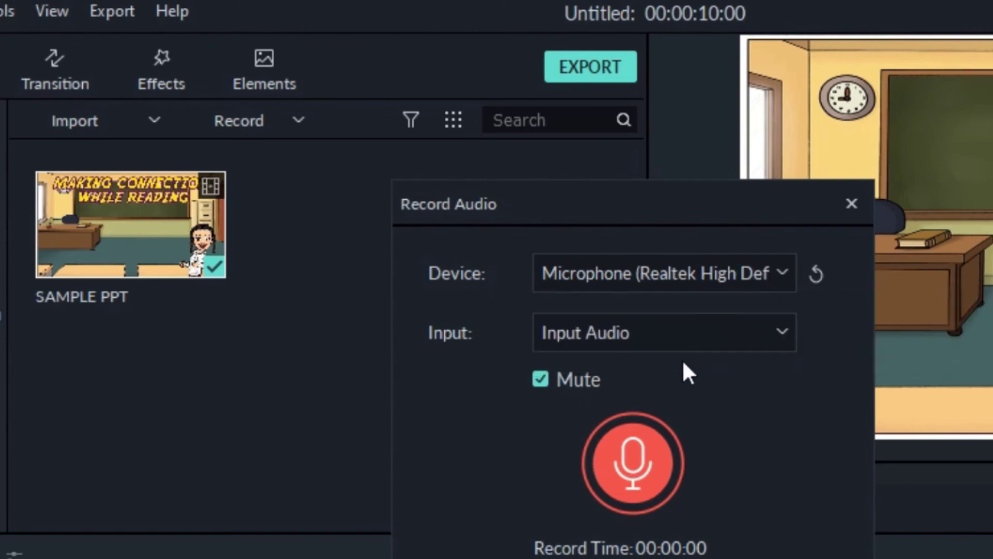
# - Record a voiceover of about 11 seconds using Input Audio with Mute enabled, and add it to the audio track
pyautogui.click(541, 379)
pyautogui.click(770, 335)
pyautogui.click(772, 336)
pyautogui.click(634, 456)
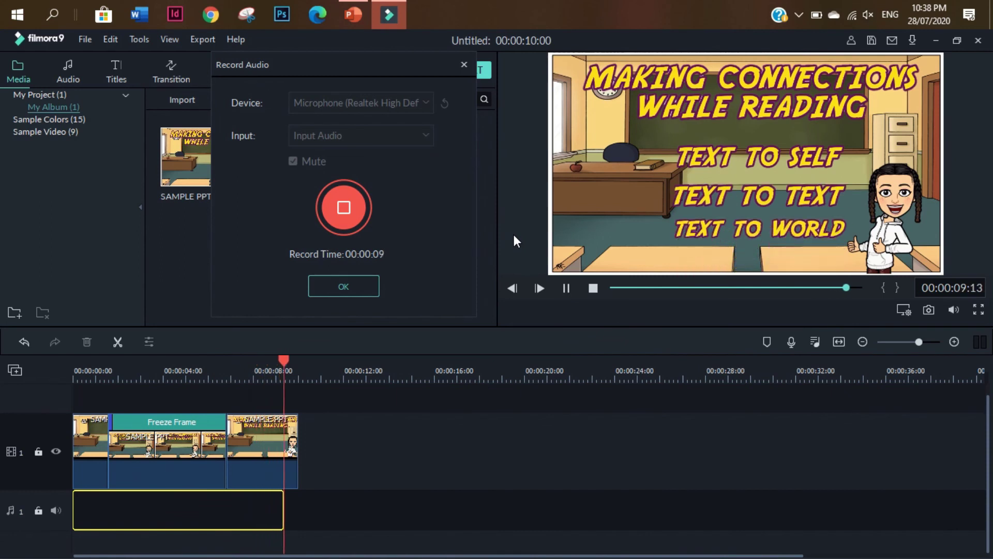
pyautogui.click(351, 210)
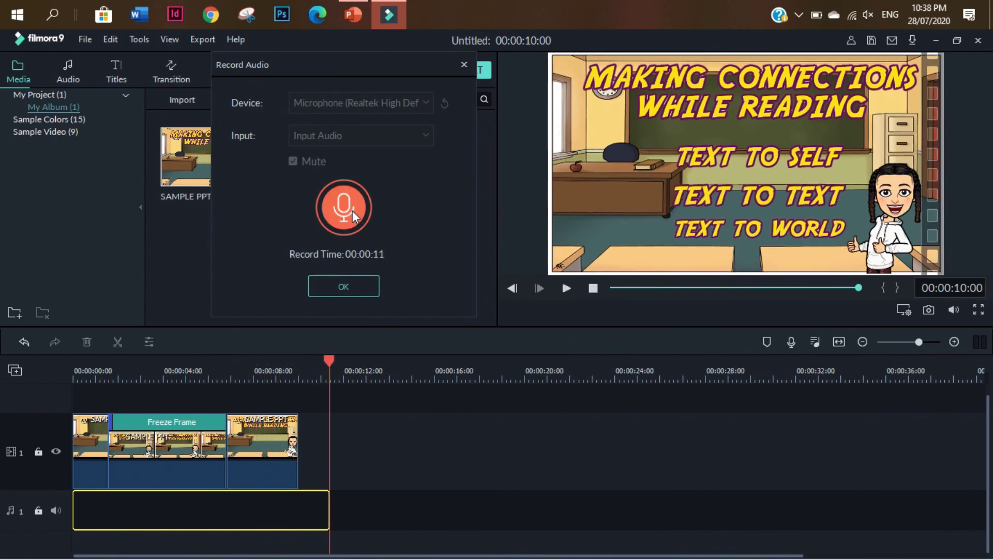
pyautogui.click(356, 288)
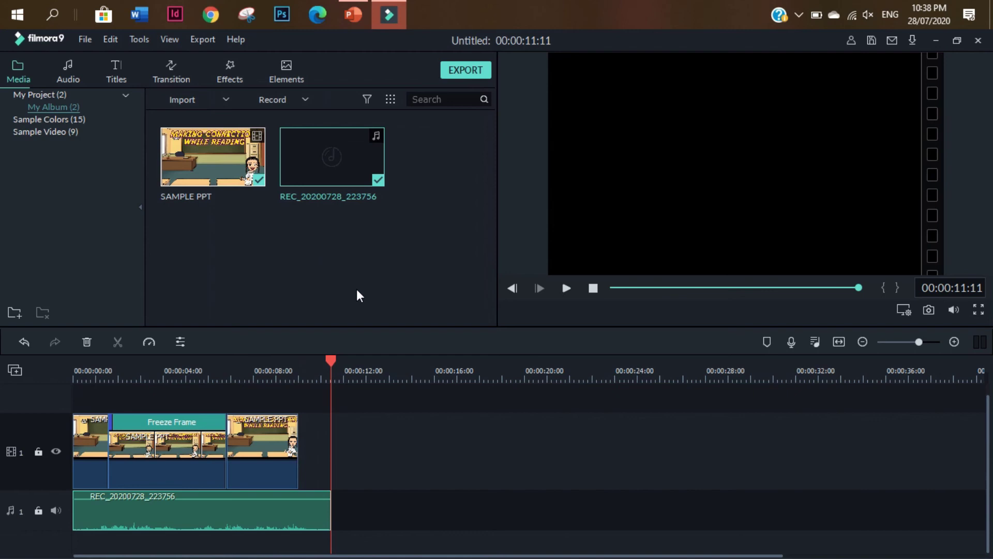
# - Enable background noise removal for the recorded voiceover, play the timeline to listen to it, and apply the audio settings
pyautogui.press('space')
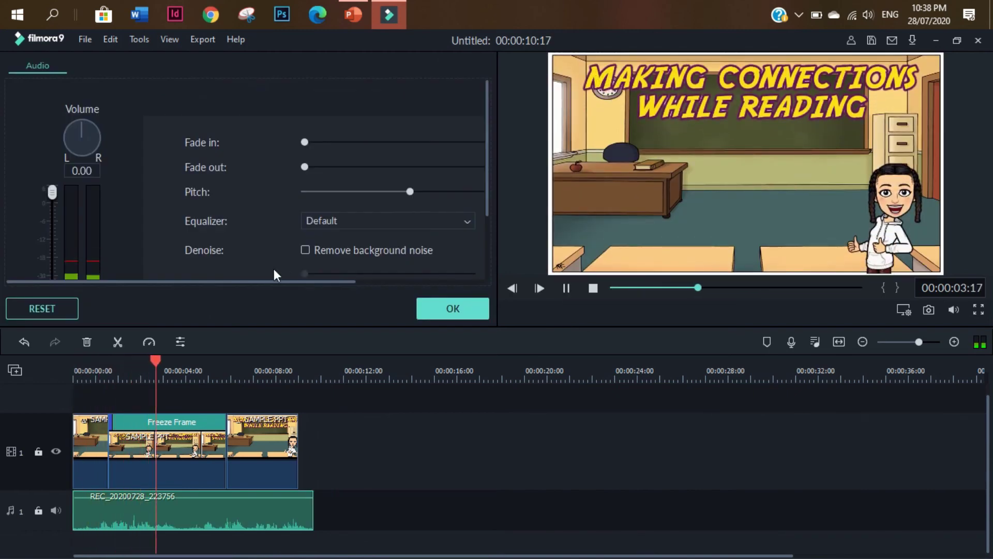
pyautogui.click(304, 248)
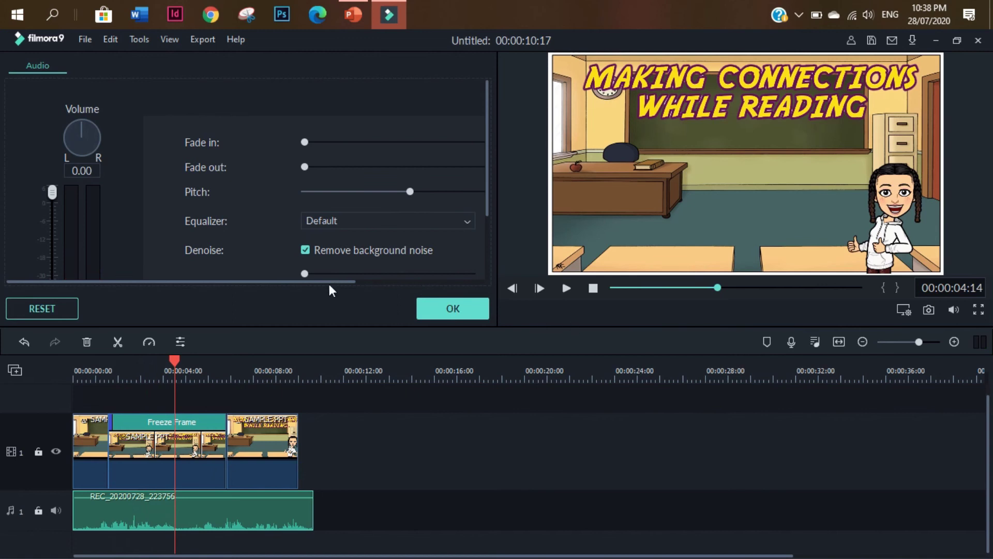
pyautogui.click(565, 288)
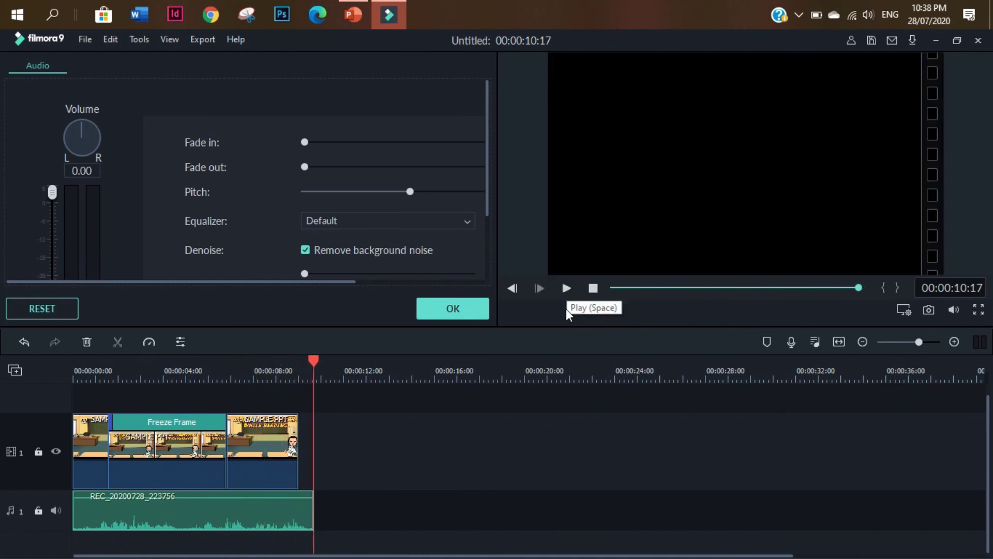
pyautogui.click(448, 316)
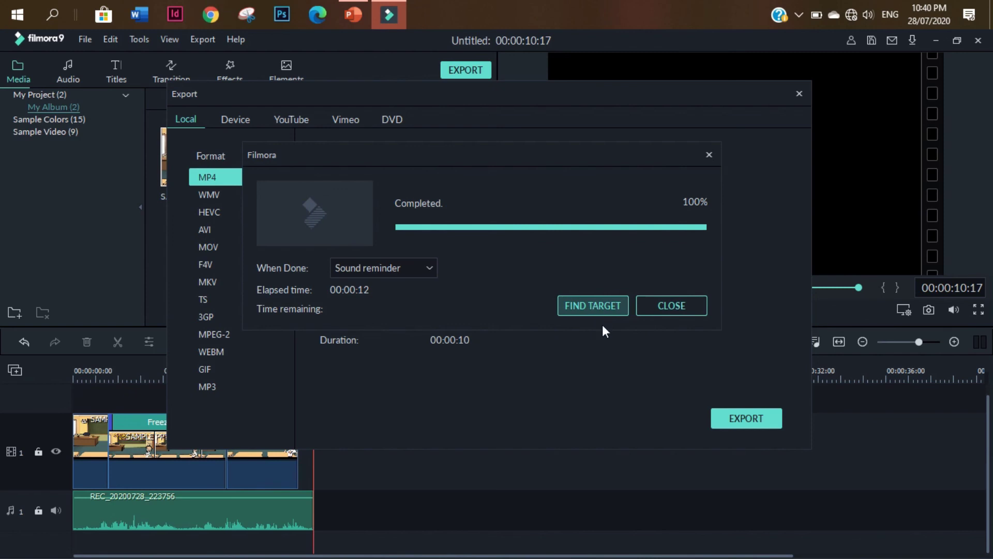
# - Dismiss the connection message and set up a local MP4 export named VIDEO #1
pyautogui.press('Escape')
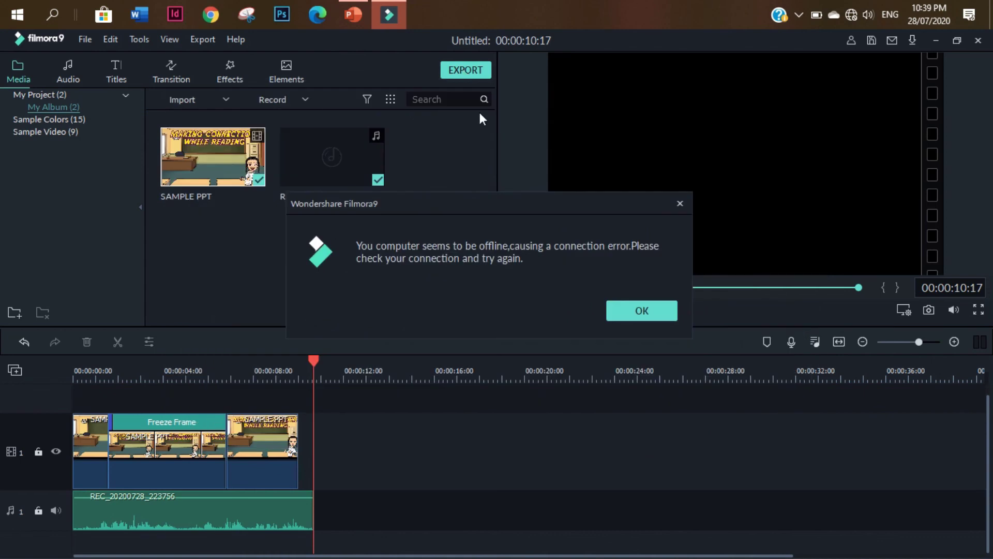
pyautogui.click(628, 312)
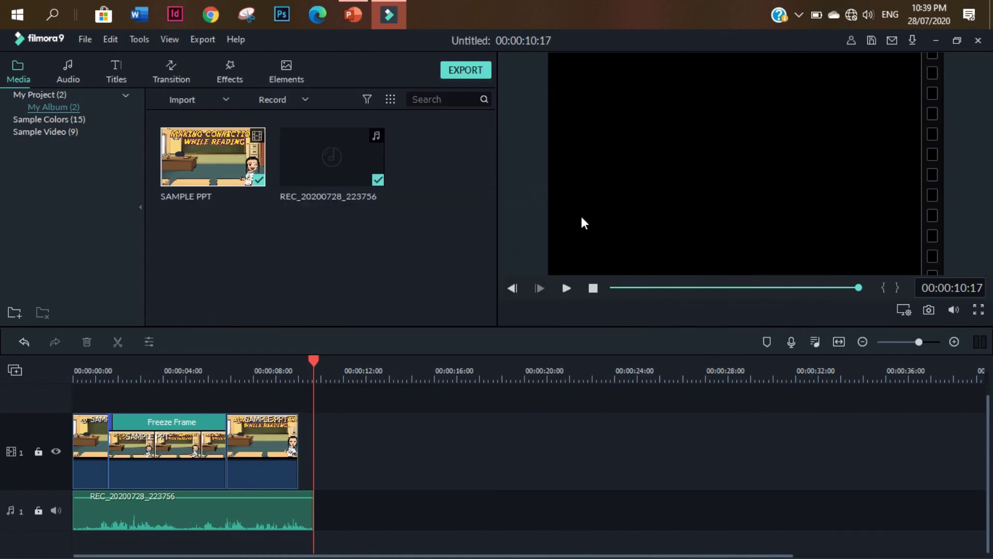
pyautogui.click(475, 73)
pyautogui.moveTo(496, 182); pyautogui.dragTo(402, 182)
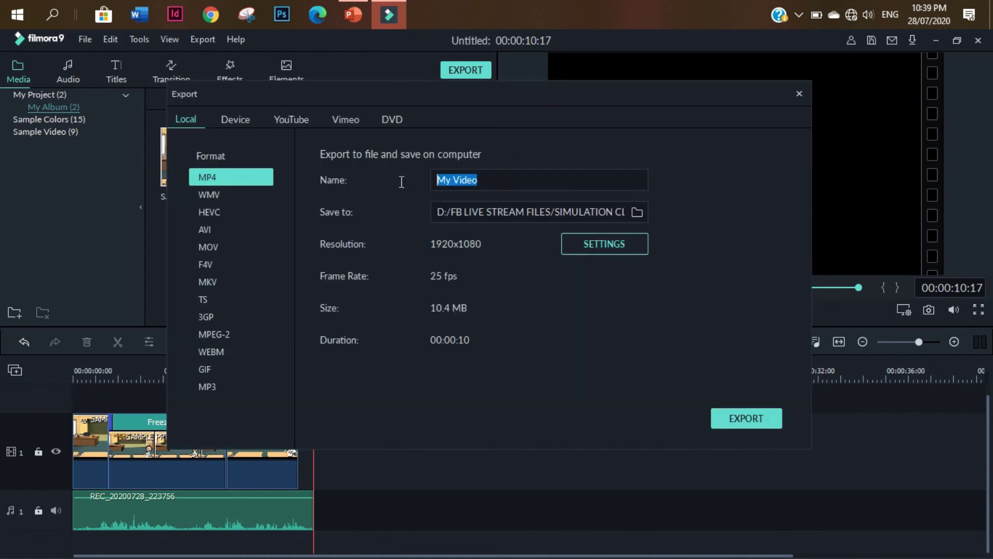
pyautogui.write('VID')
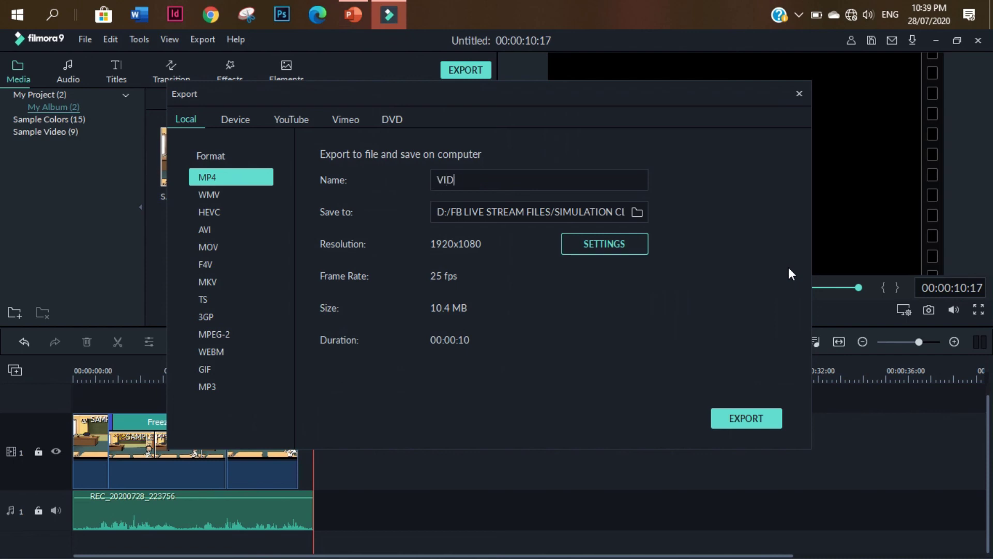
pyautogui.write('EO #1')
# - Browse for the export location and create a folder named SAMPLE VIDEO FOR OBS inside FB LIVE STREAM FILES
pyautogui.click(638, 213)
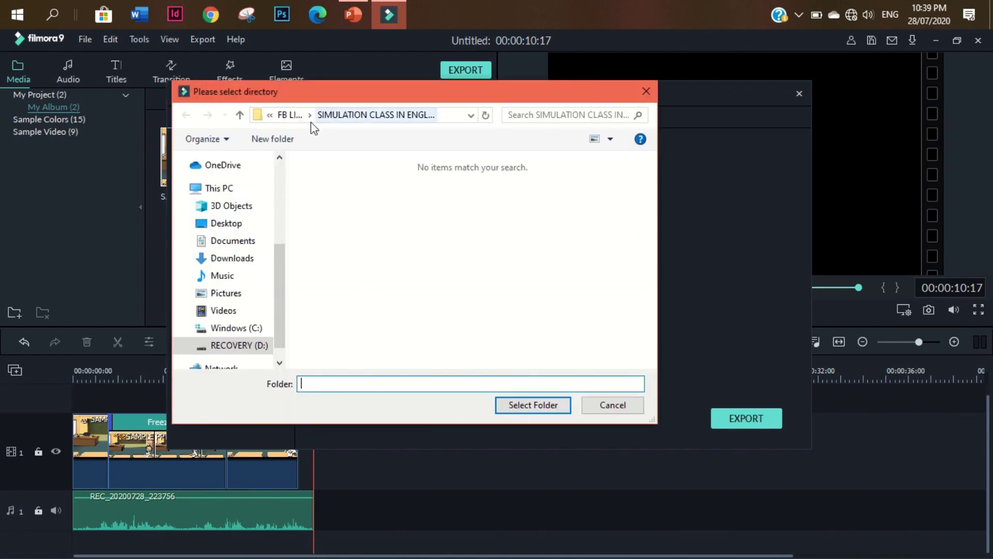
pyautogui.click(292, 118)
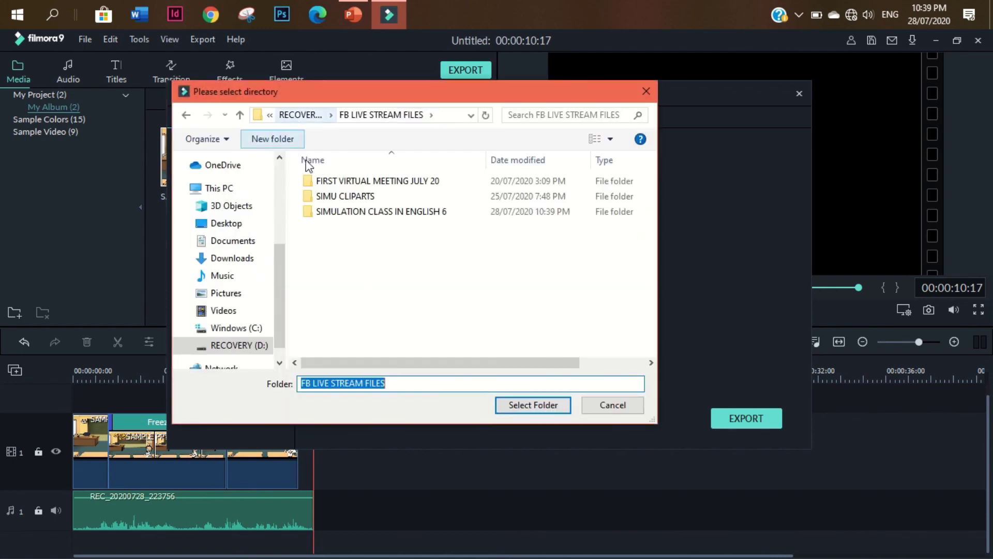
pyautogui.rightClick(342, 313)
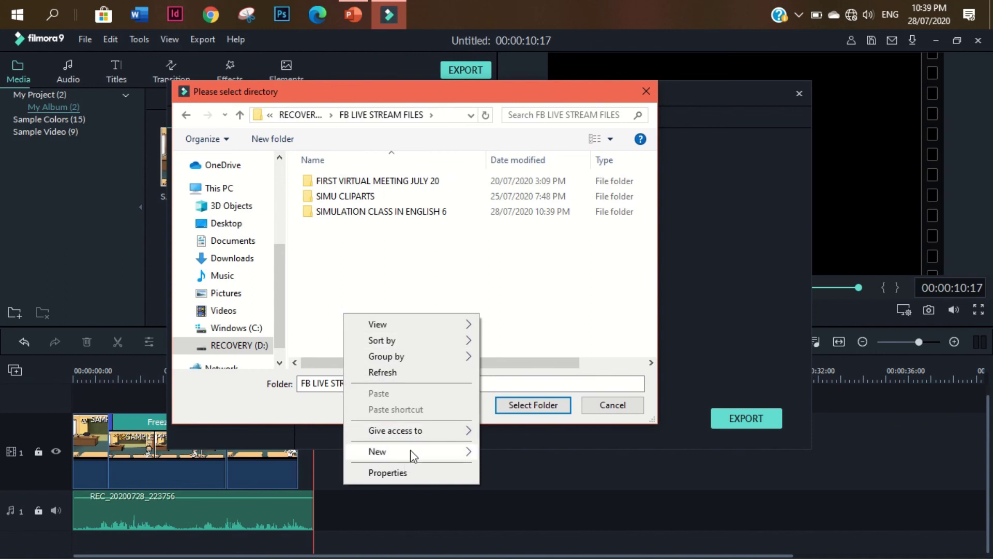
pyautogui.moveTo(411, 449)
pyautogui.click(501, 286)
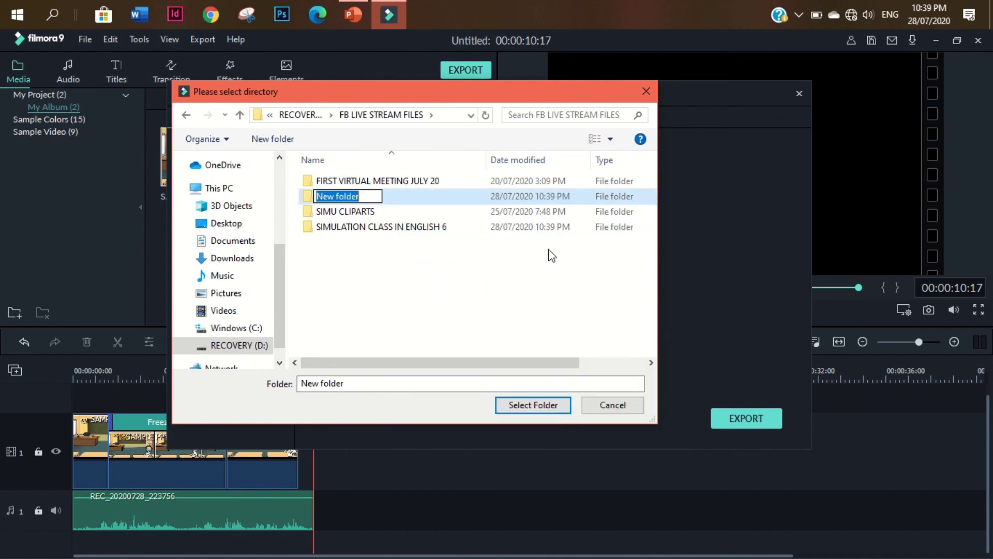
pyautogui.write('SAMPLE ')
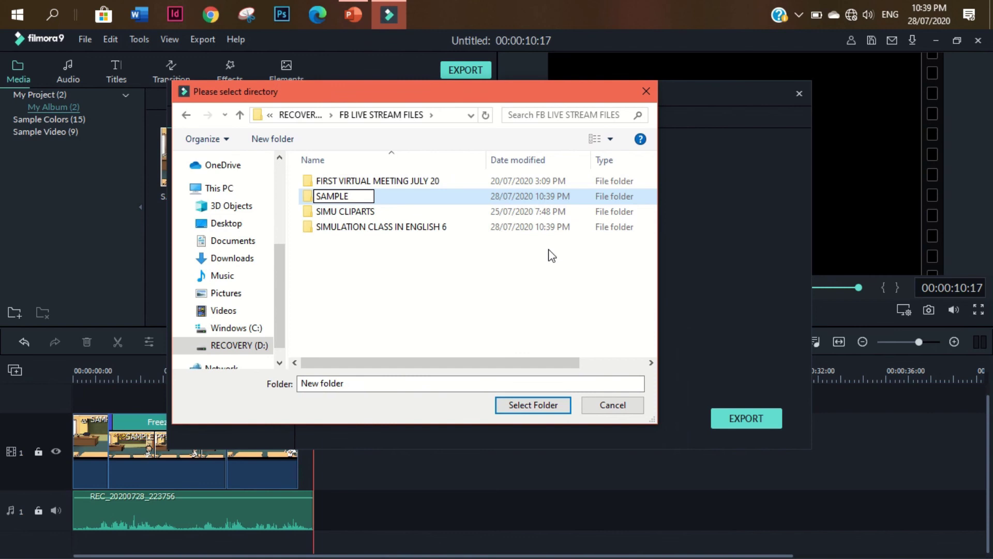
pyautogui.write('VIDEO ')
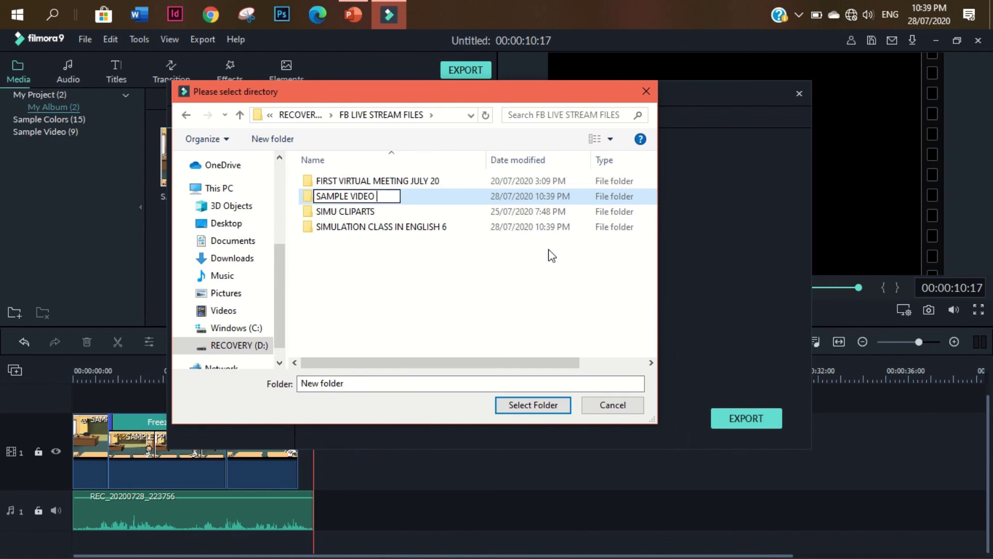
pyautogui.write('FOR OBS')
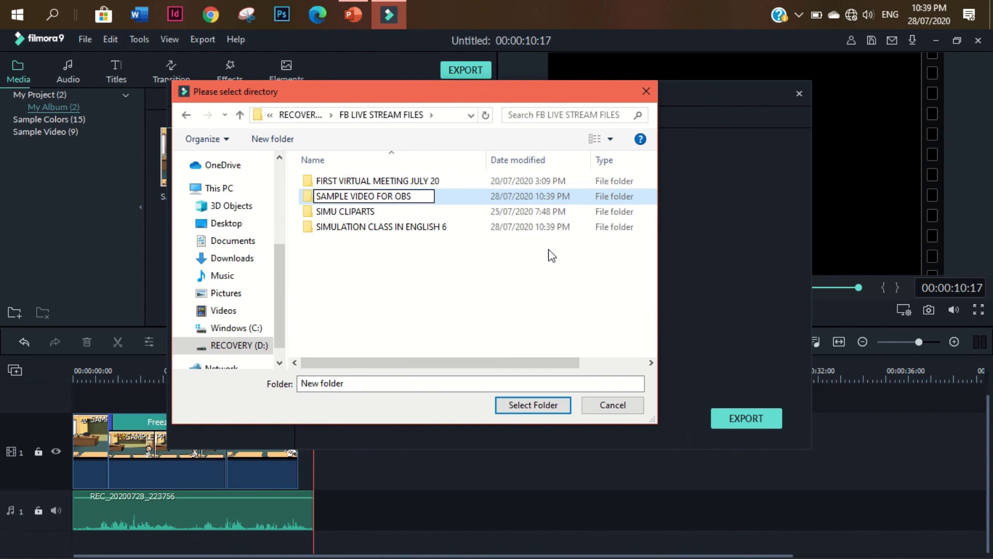
pyautogui.press('Return')
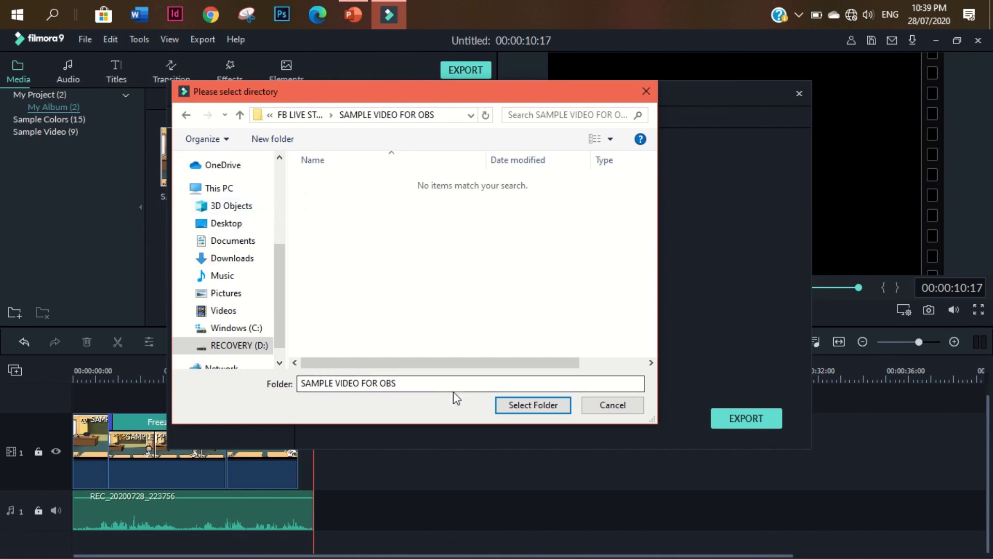
# - Select the SAMPLE VIDEO FOR OBS folder as the save location and start exporting the video
pyautogui.click(532, 405)
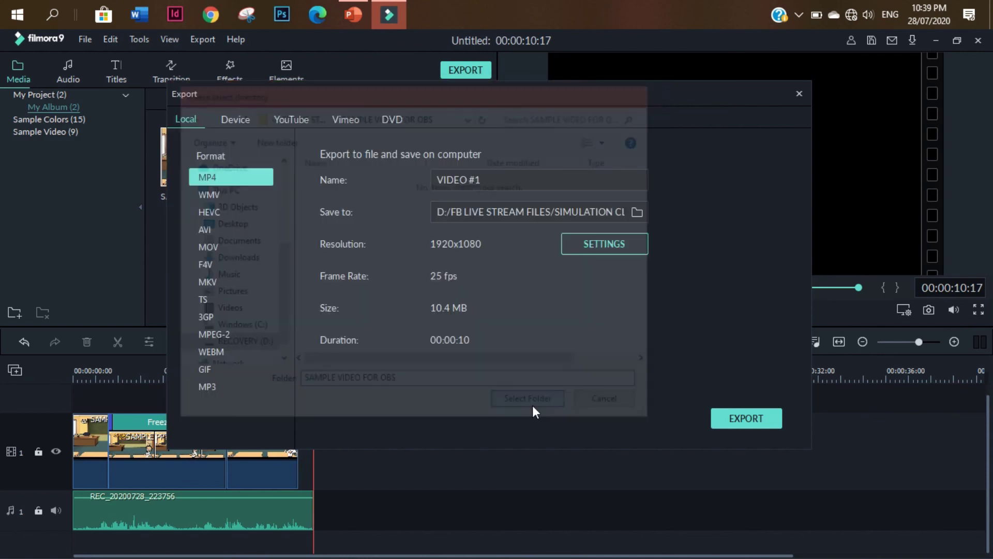
pyautogui.click(747, 416)
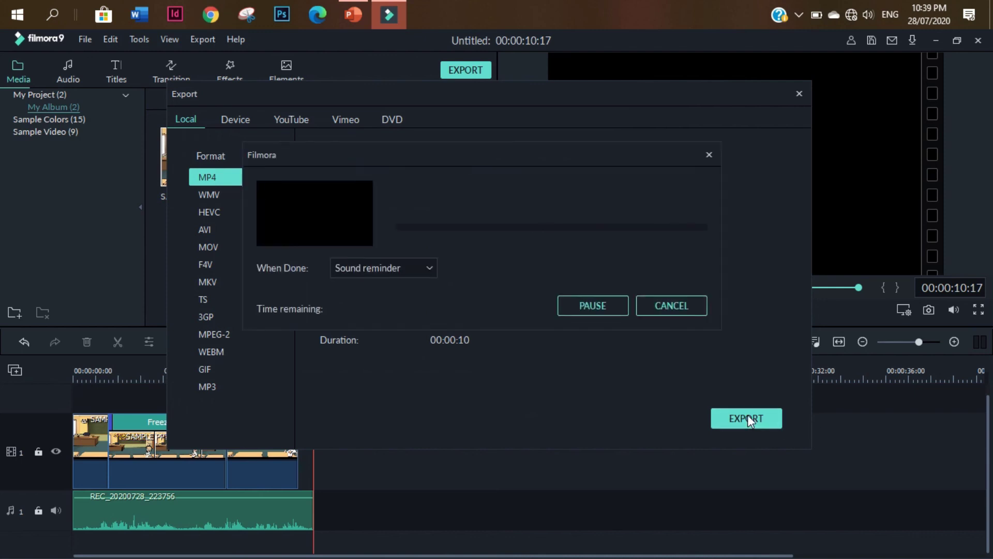